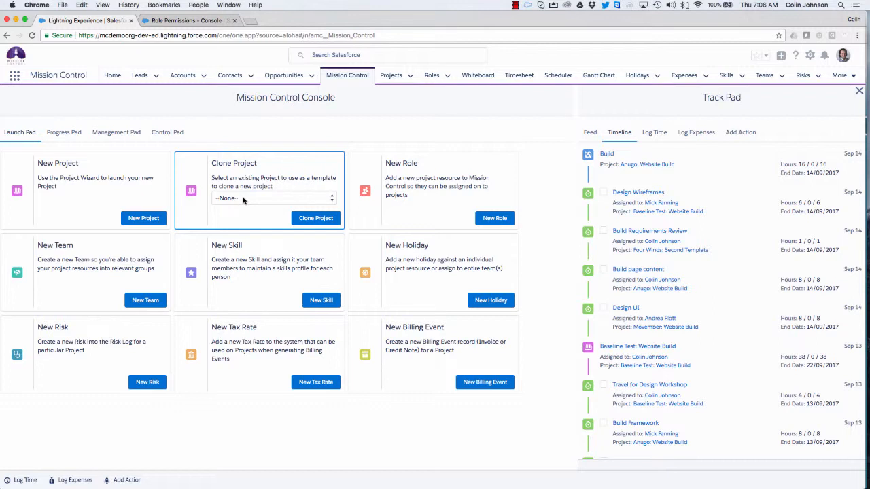
{"action": "left_click", "coordinate": [243, 199]}
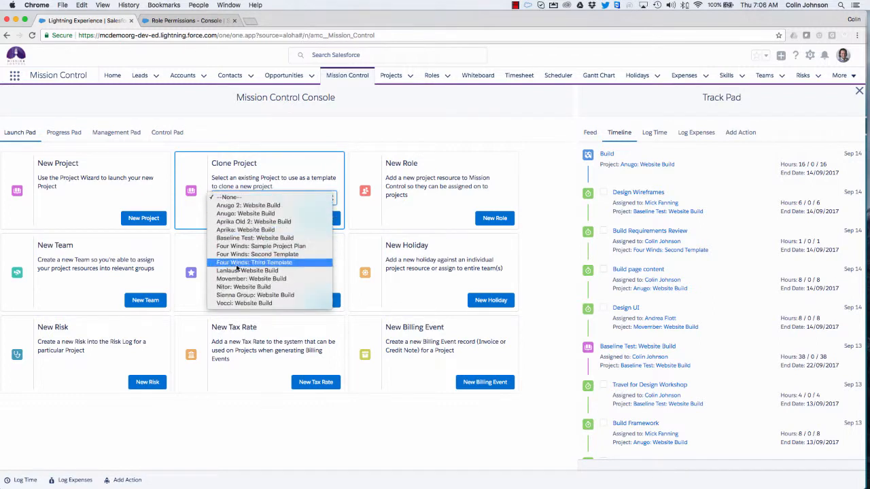
{"action": "left_click", "coordinate": [246, 185]}
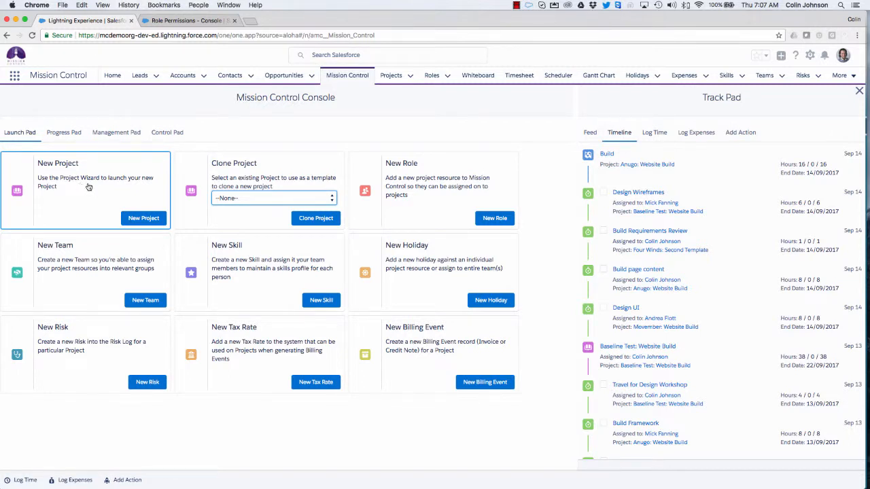
- Start a new project named "Demo: Website Build" with a project budget of 6000
{"action": "left_click", "coordinate": [134, 220]}
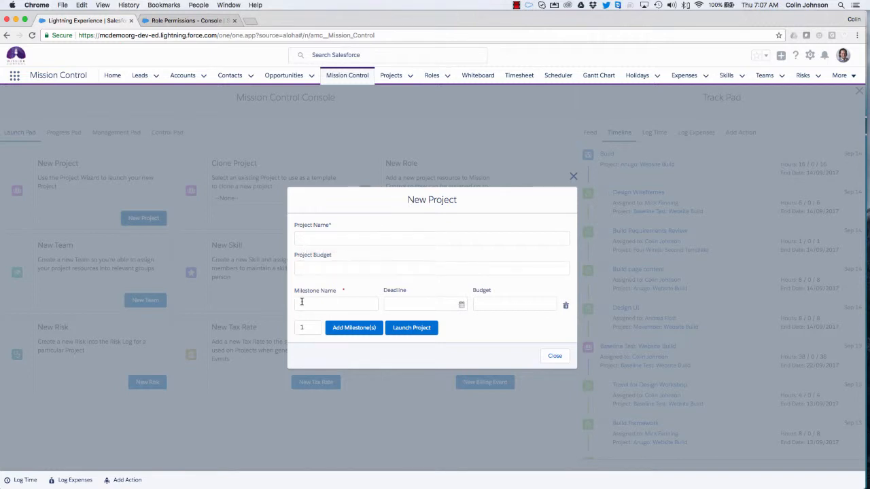
{"action": "left_click", "coordinate": [310, 239]}
{"action": "type", "text": "Demo: Websi"}
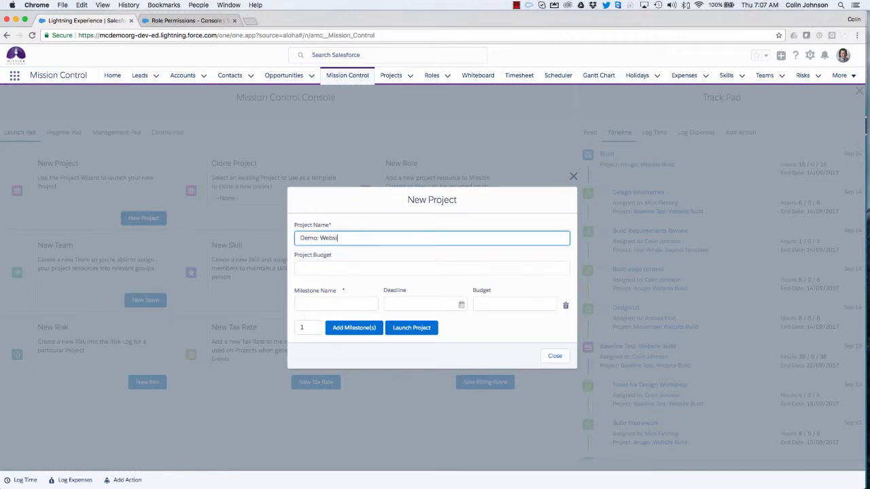
{"action": "type", "text": "te Build"}
{"action": "key", "text": "Tab"}
{"action": "type", "text": "6000"}
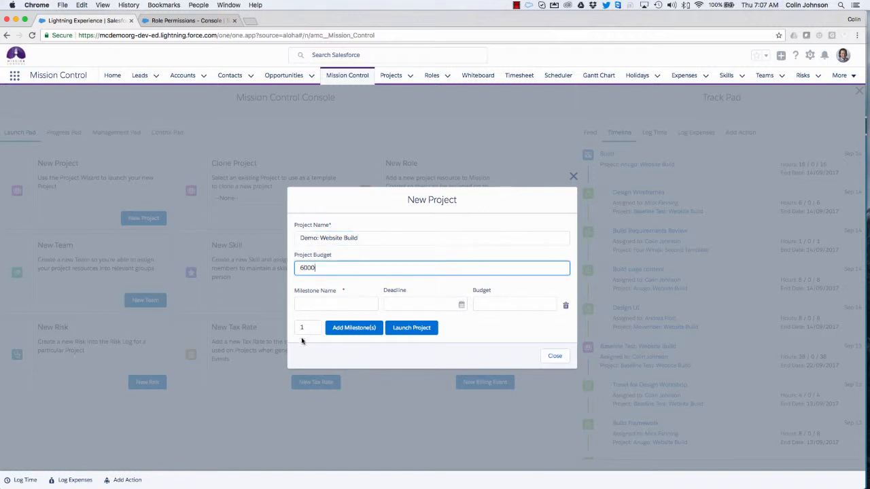
- Add 2 more milestone rows to the new project
{"action": "double_click", "coordinate": [301, 327]}
{"action": "type", "text": "2"}
{"action": "left_click", "coordinate": [353, 328]}
- Fill in the first milestone as Design with deadline 19/09/2017 and budget 3000
{"action": "left_click", "coordinate": [302, 286]}
{"action": "type", "text": "Desi"}
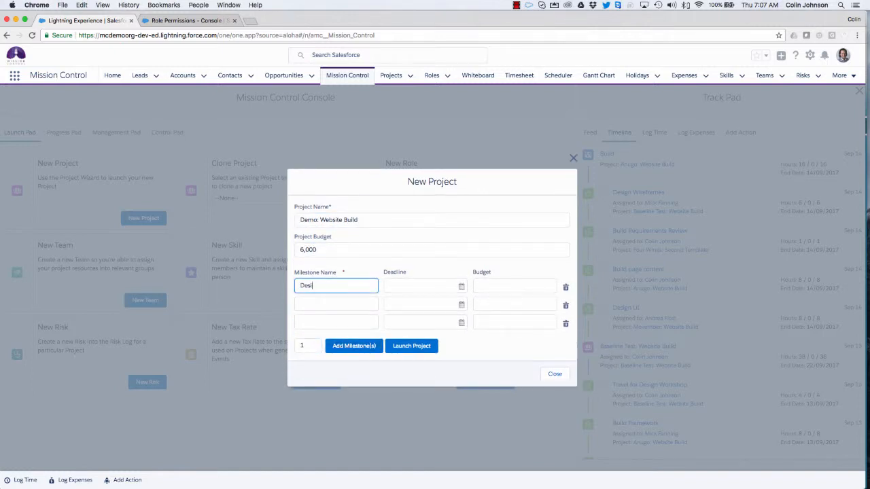
{"action": "type", "text": "gn"}
{"action": "left_click", "coordinate": [457, 288]}
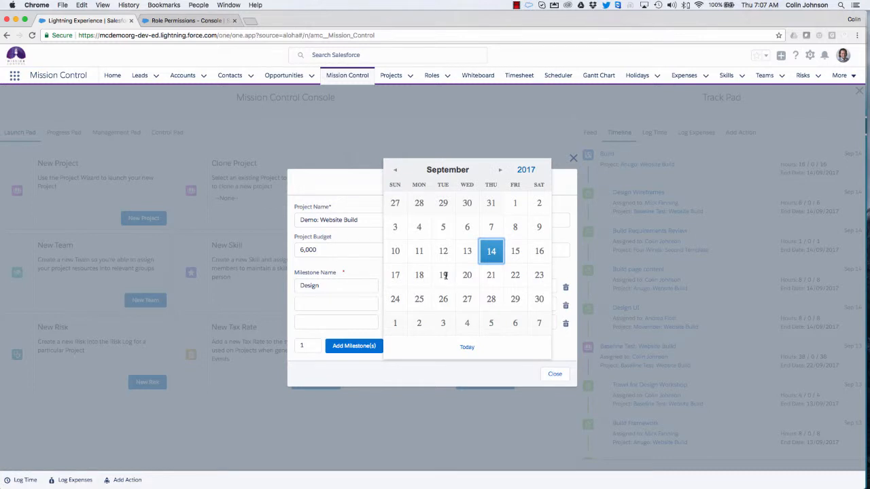
{"action": "left_click", "coordinate": [445, 275]}
{"action": "left_click", "coordinate": [503, 285]}
{"action": "type", "text": "3000"}
- Fill in the second milestone as Build with deadline 22/09/2017 and budget 2000
{"action": "left_click", "coordinate": [326, 303]}
{"action": "type", "text": "Buil"}
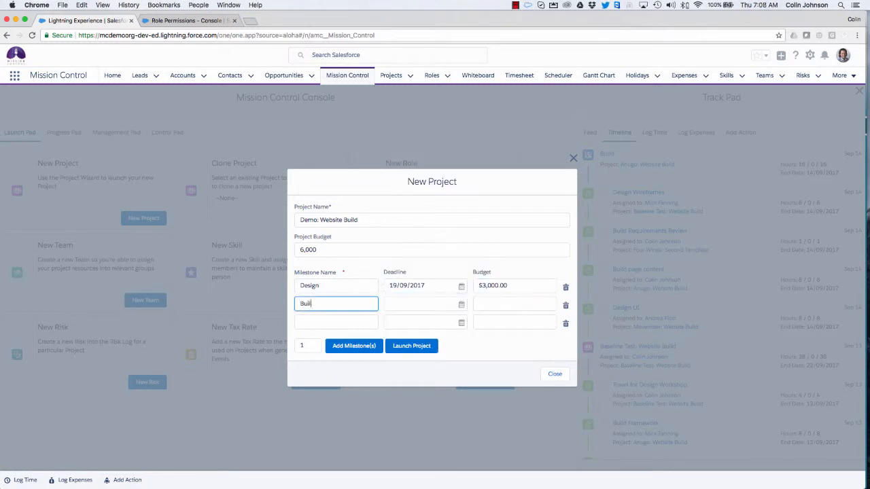
{"action": "type", "text": "d"}
{"action": "left_click", "coordinate": [461, 305]}
{"action": "left_click", "coordinate": [517, 275]}
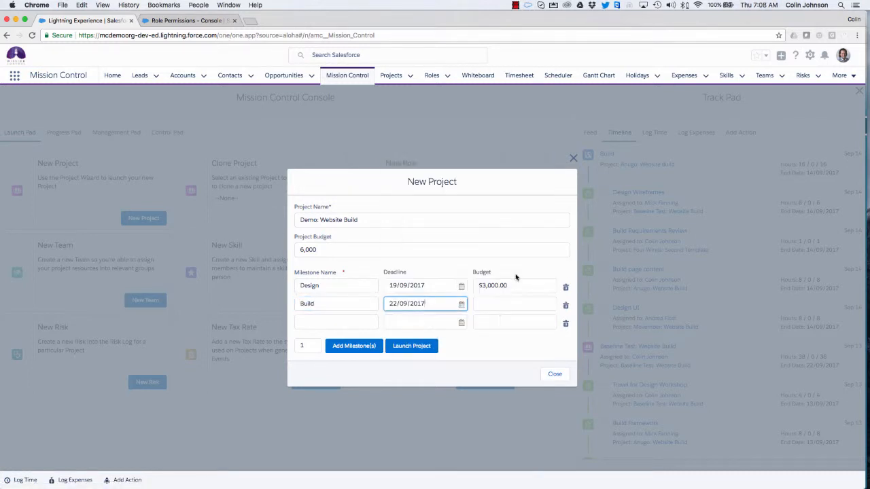
{"action": "left_click", "coordinate": [488, 303]}
{"action": "type", "text": "2000"}
- Fill in the third milestone as Deliver with deadline 29/09/2017 and budget 1000, and launch the project
{"action": "left_click", "coordinate": [339, 322]}
{"action": "type", "text": "Deliver"}
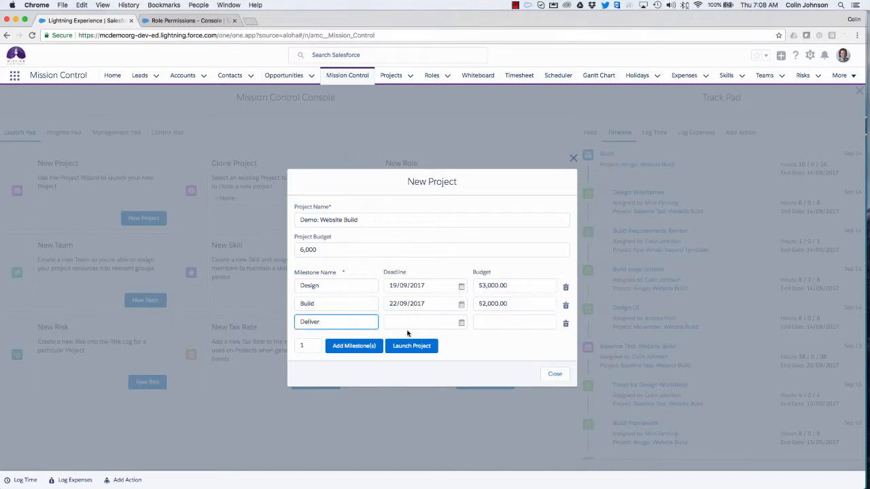
{"action": "left_click", "coordinate": [462, 322]}
{"action": "left_click", "coordinate": [516, 299]}
{"action": "left_click", "coordinate": [506, 322]}
{"action": "type", "text": "1000"}
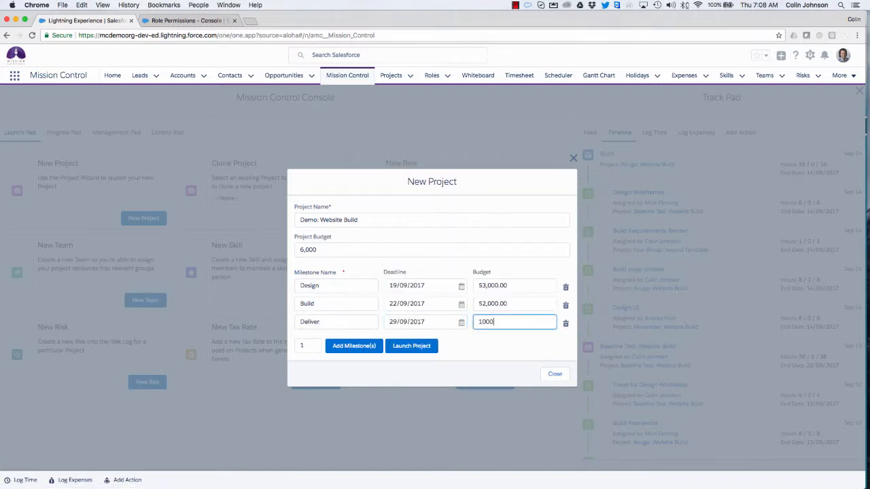
{"action": "left_click", "coordinate": [497, 345]}
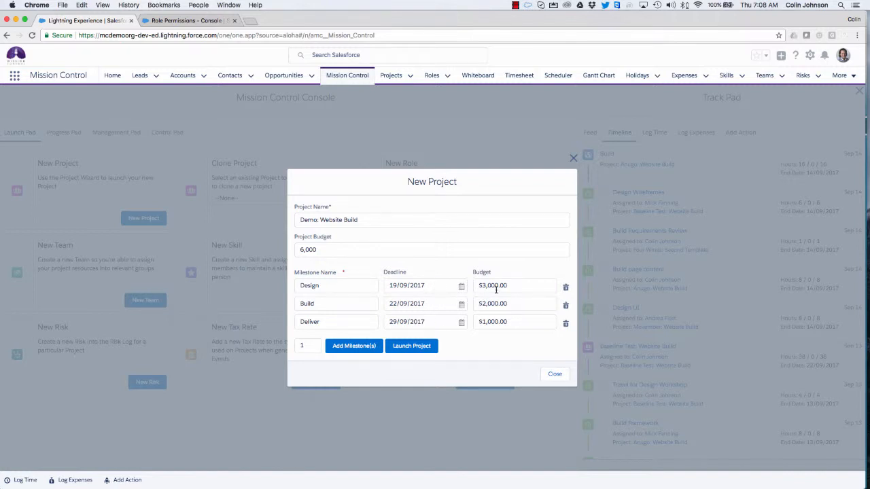
{"action": "left_click", "coordinate": [413, 346]}
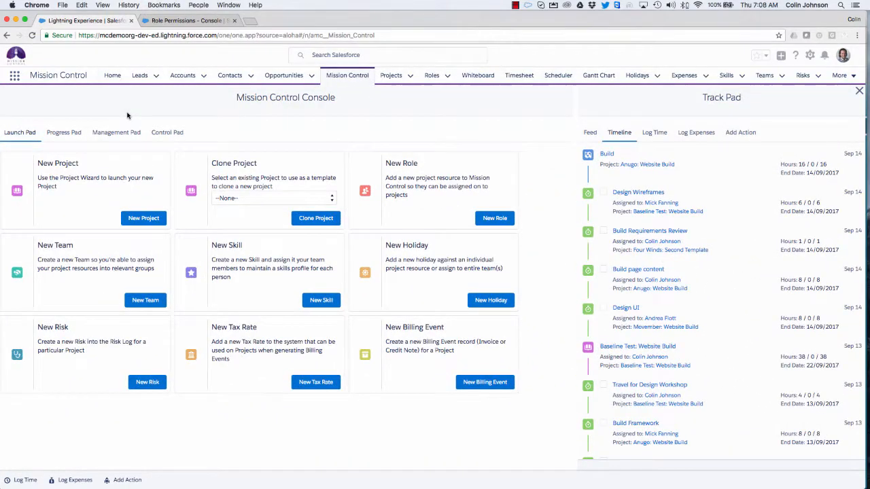
- Choose Aprika: Website Build as the template project and start cloning it
{"action": "left_click", "coordinate": [245, 200]}
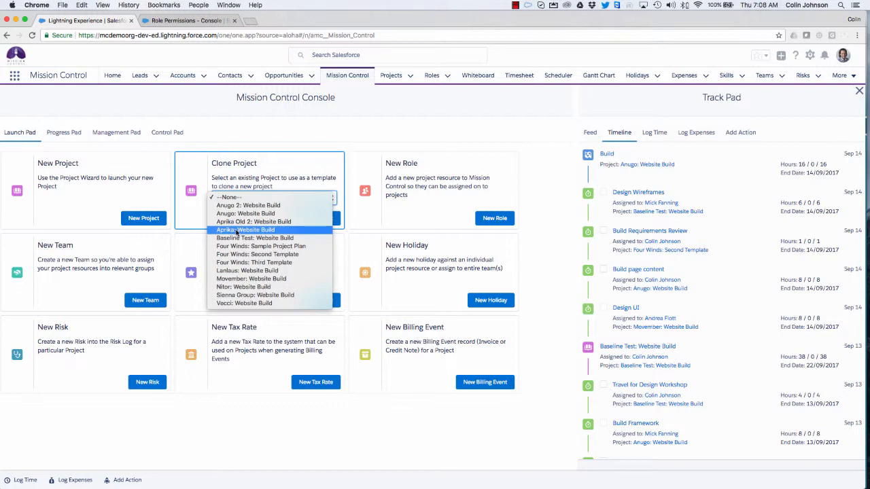
{"action": "left_click", "coordinate": [237, 230]}
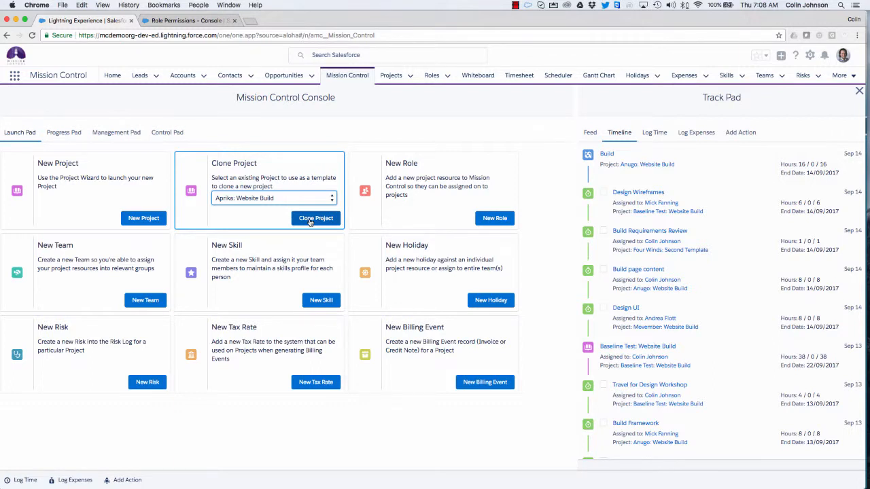
{"action": "left_click", "coordinate": [310, 219]}
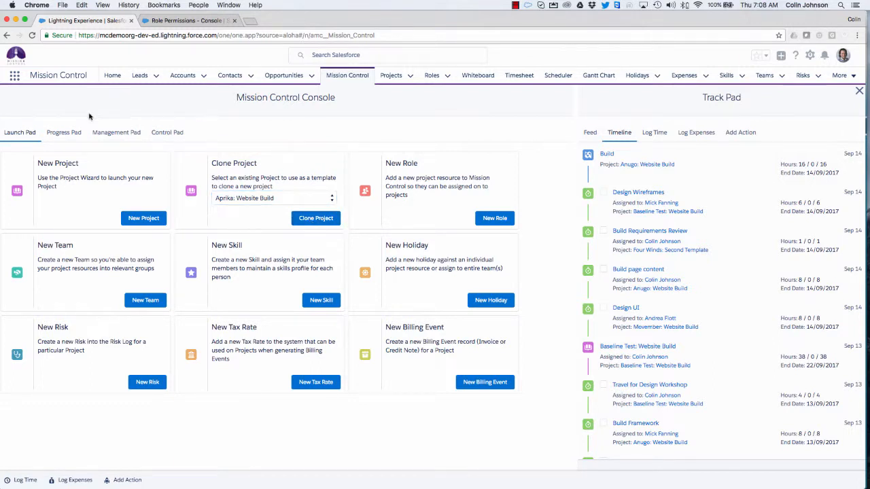
- Look through the Progress Pad and Management Pad, choosing Aprika: Website Build for the Project Overview
{"action": "left_click", "coordinate": [62, 134]}
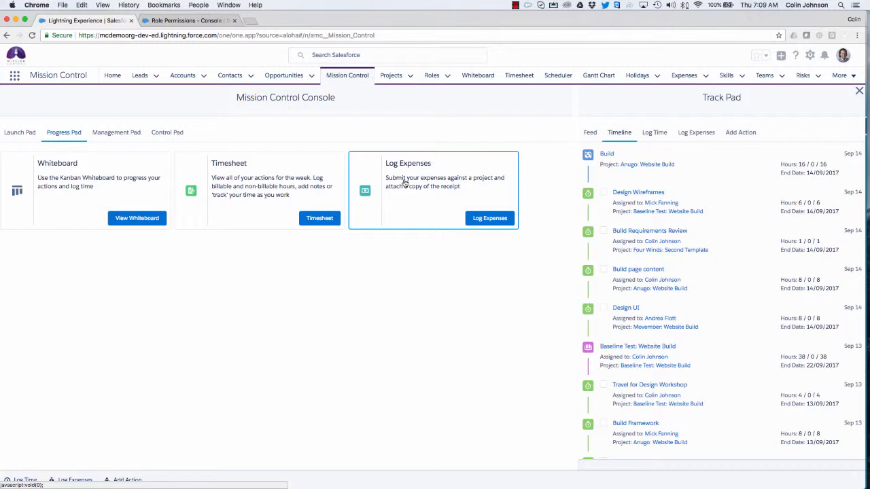
{"action": "left_click", "coordinate": [114, 134]}
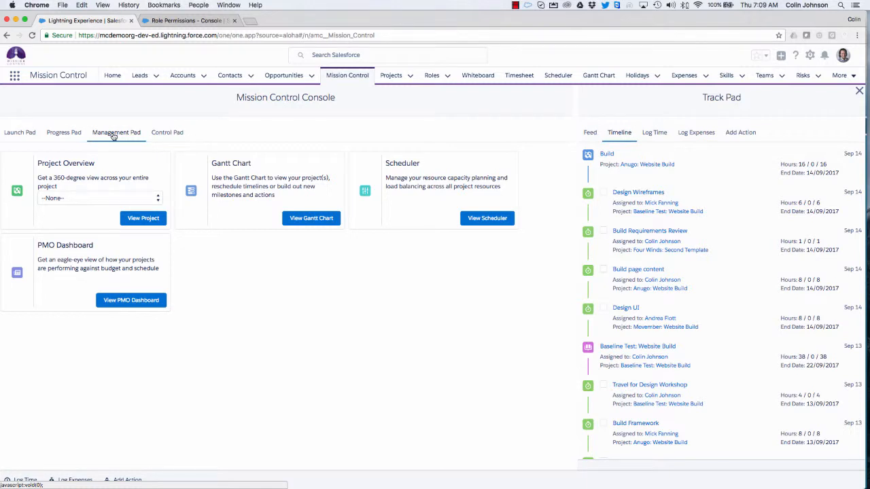
{"action": "left_click", "coordinate": [67, 198]}
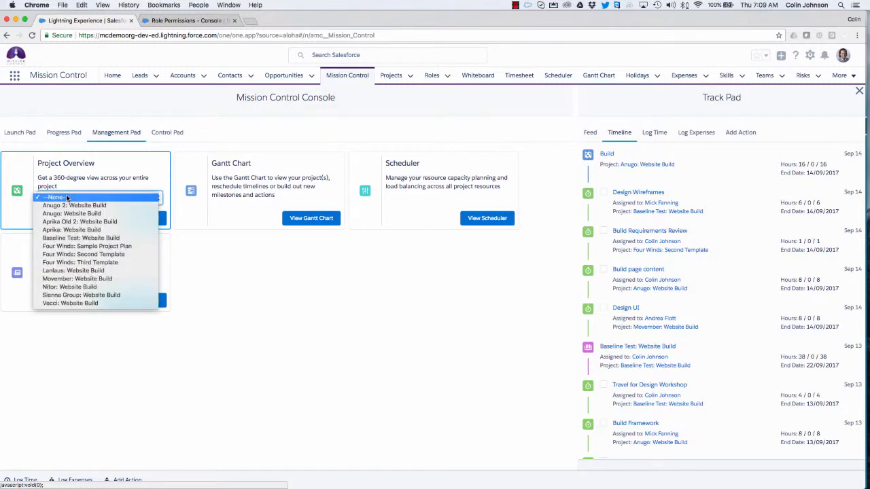
{"action": "left_click", "coordinate": [63, 233]}
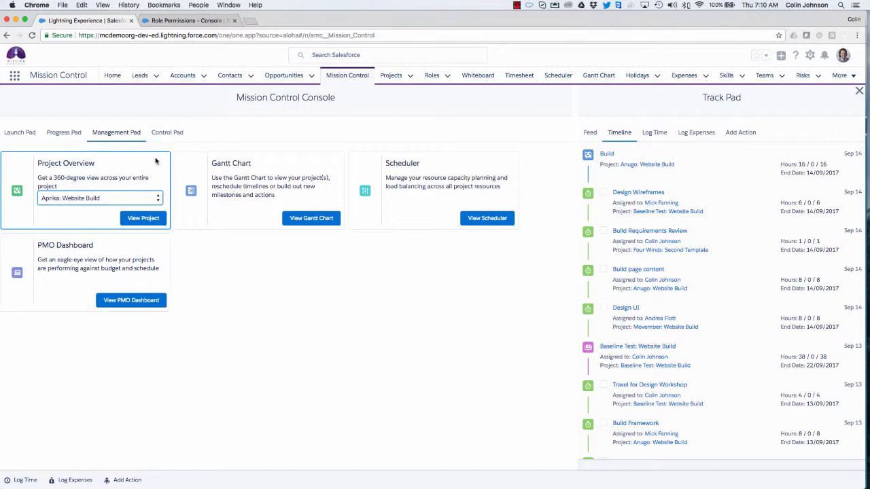
- Examine the Control Pad settings from Daily Digest down to Project Automation Settings
{"action": "left_click", "coordinate": [168, 134]}
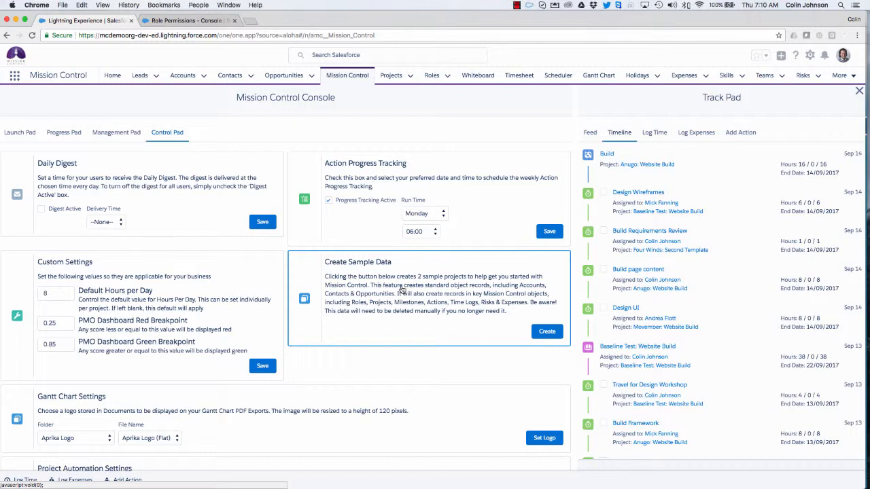
{"action": "scroll", "coordinate": [403, 290], "scroll_direction": "down", "scroll_amount": 5}
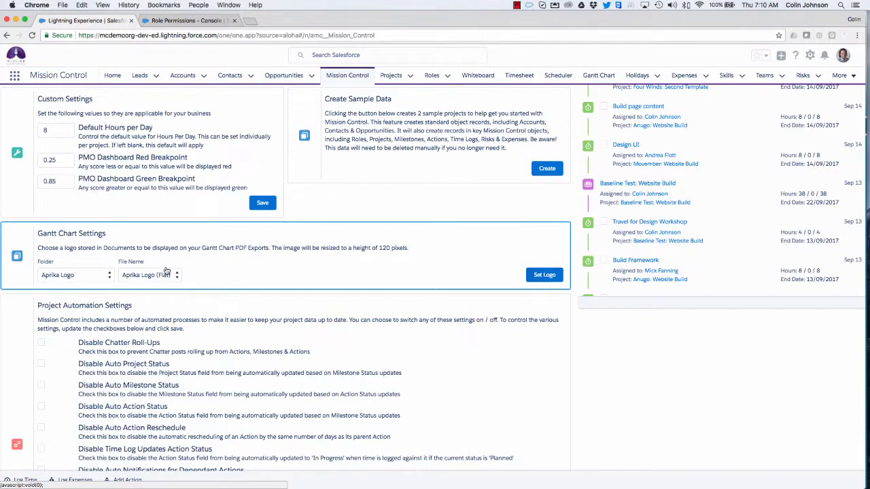
{"action": "scroll", "coordinate": [166, 270], "scroll_direction": "down", "scroll_amount": 3}
{"action": "scroll", "coordinate": [166, 270], "scroll_direction": "down", "scroll_amount": 2}
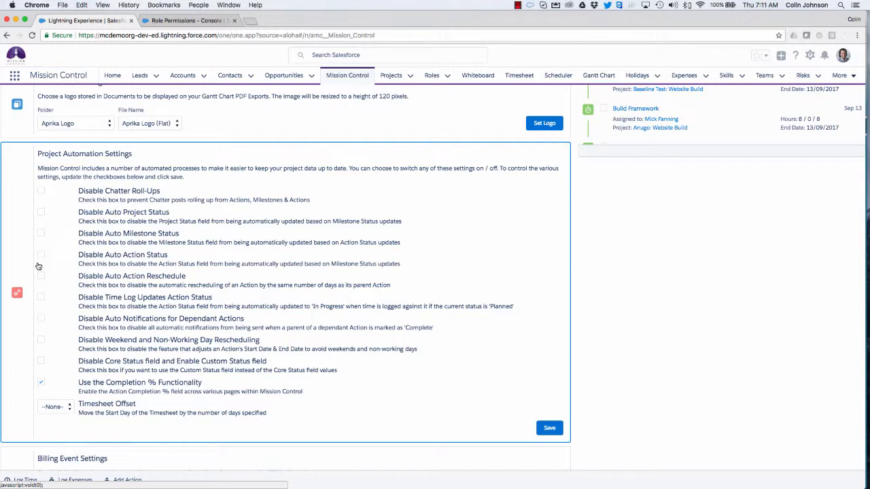
- Enable Disable Auto Project Status and Disable Auto Milestone Status in Project Automation Settings, save, and clear both options again
{"action": "left_click", "coordinate": [41, 212]}
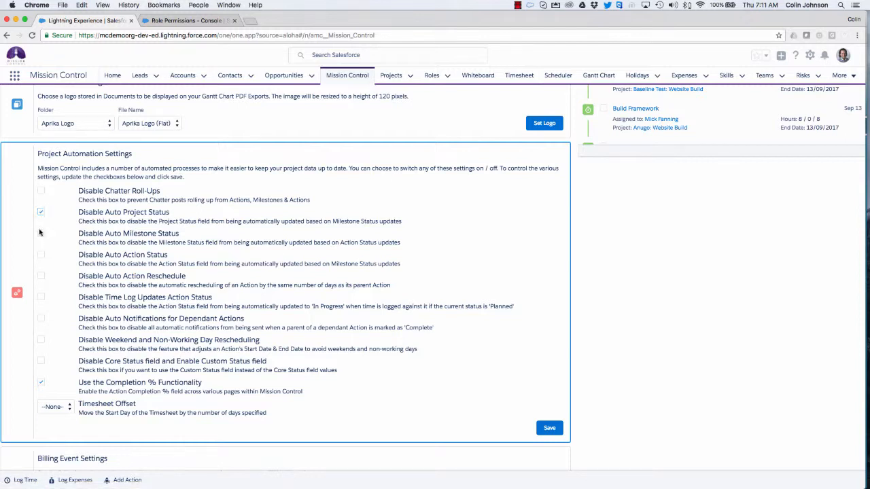
{"action": "left_click", "coordinate": [41, 233]}
{"action": "left_click", "coordinate": [548, 428]}
{"action": "left_click", "coordinate": [41, 212]}
{"action": "left_click", "coordinate": [41, 234]}
- Examine the Billing Event Settings and PDF Template Settings on the Control Pad
{"action": "scroll", "coordinate": [107, 251], "scroll_direction": "down", "scroll_amount": 5}
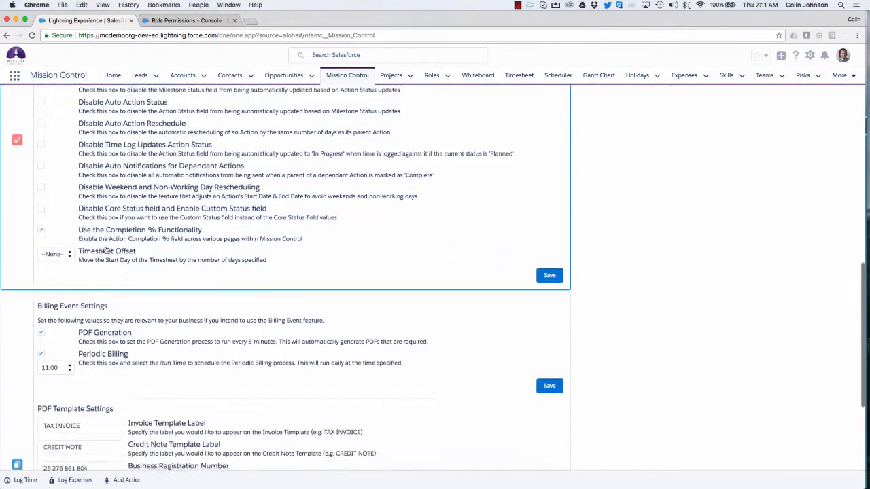
{"action": "scroll", "coordinate": [112, 231], "scroll_direction": "down", "scroll_amount": 5}
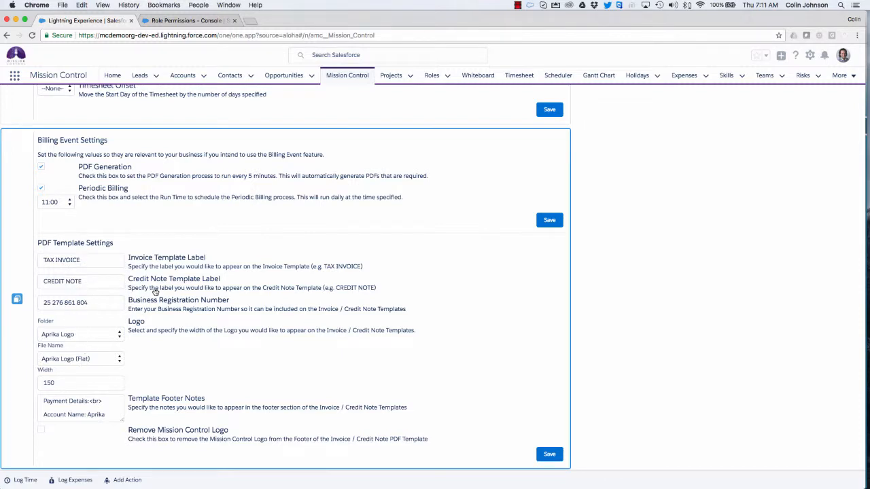
{"action": "scroll", "coordinate": [155, 290], "scroll_direction": "up", "scroll_amount": 15}
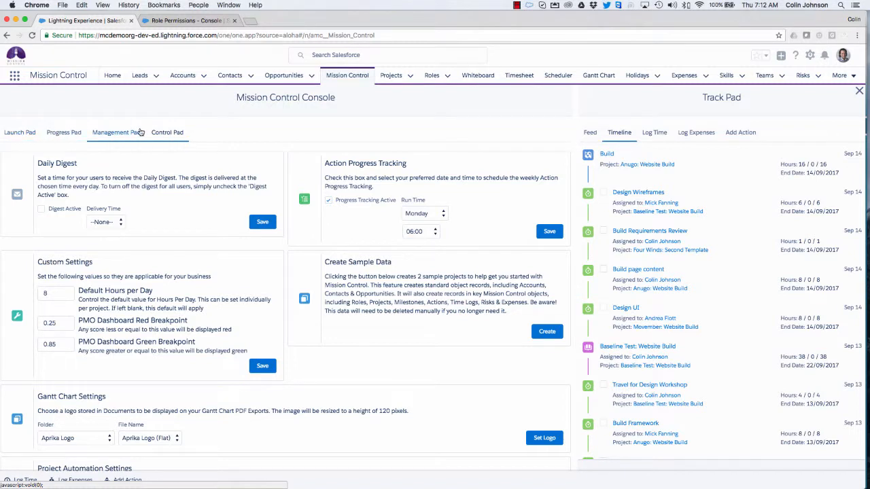
- In the Role Permissions - Console list, set the row 7 role's Console Default Tab to Progress Pad, clear its View Control Pad permission, and save
{"action": "left_click", "coordinate": [182, 20]}
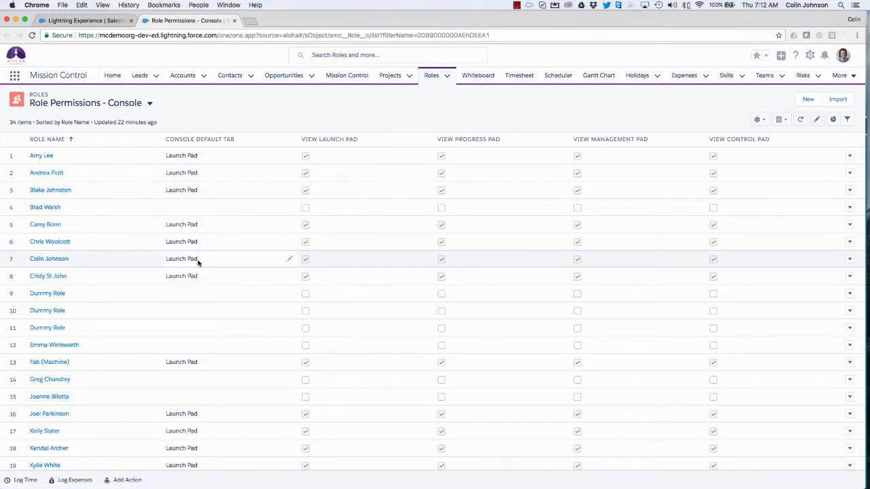
{"action": "left_click", "coordinate": [289, 263]}
{"action": "left_click", "coordinate": [206, 311]}
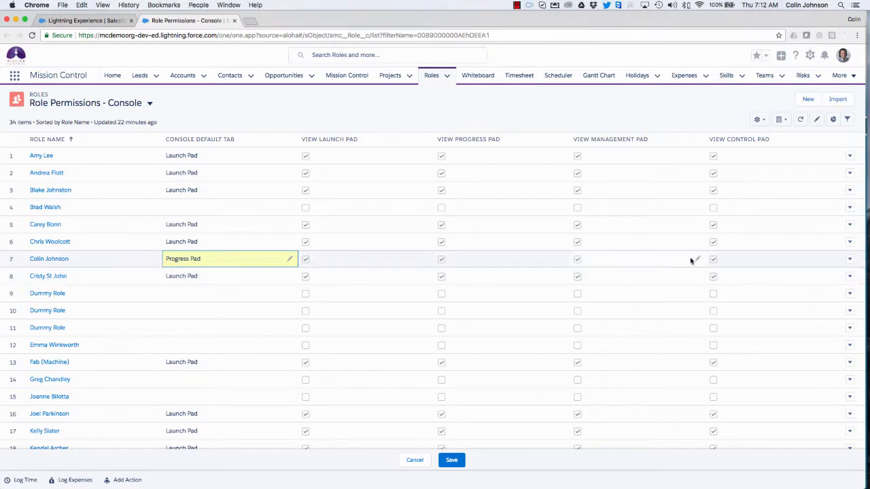
{"action": "left_click", "coordinate": [713, 260]}
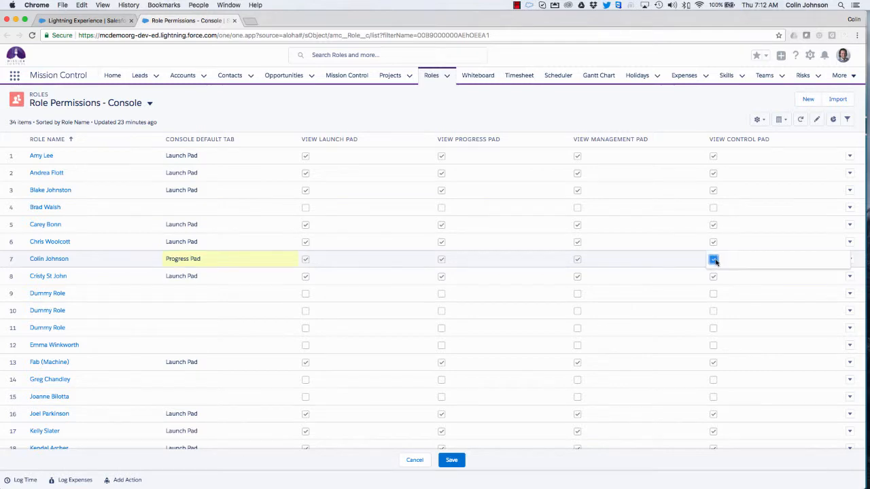
{"action": "left_click", "coordinate": [713, 259]}
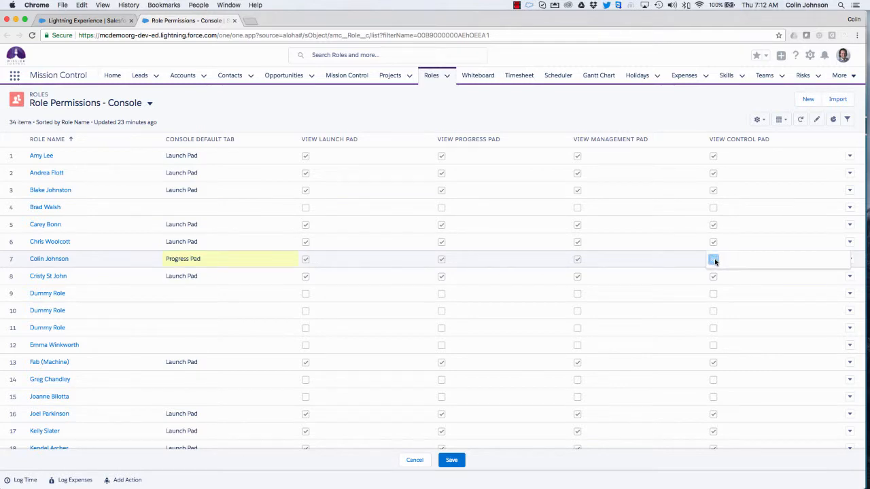
{"action": "left_click", "coordinate": [452, 460]}
- Reload the Mission Control Console to check its default tab and available pads
{"action": "left_click", "coordinate": [95, 21]}
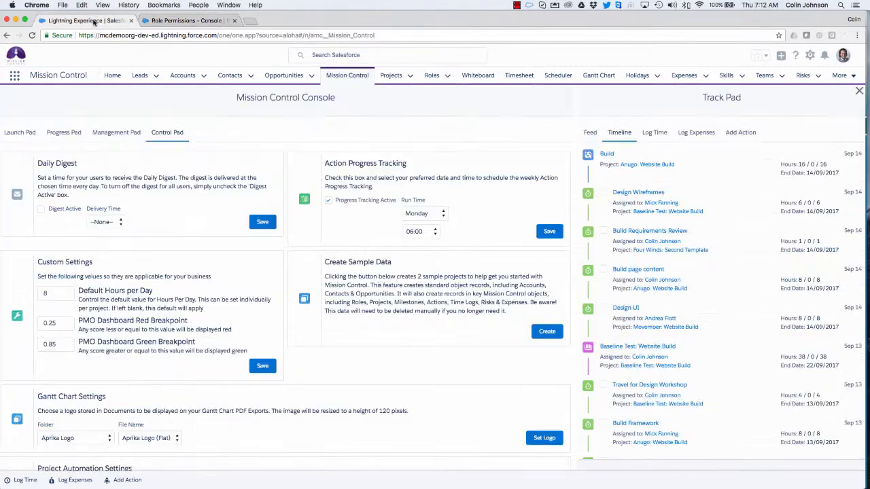
{"action": "left_click", "coordinate": [335, 78]}
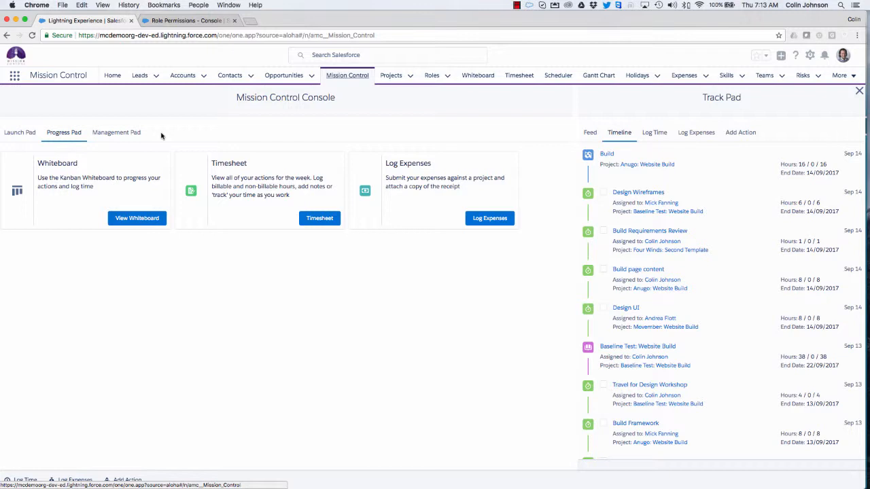
- In the Role Permissions - Console list, set the row 7 role's Console Default Tab to Launch Pad, enable its View Control Pad permission, and save
{"action": "left_click", "coordinate": [178, 21]}
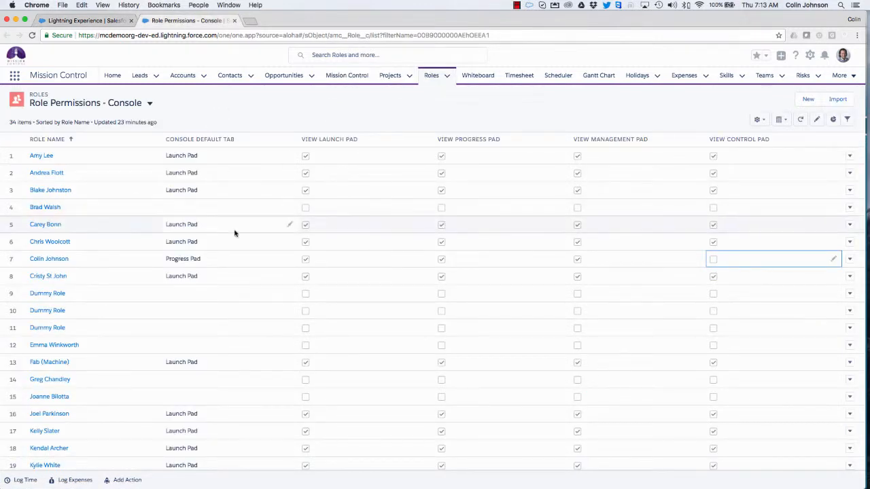
{"action": "double_click", "coordinate": [194, 260]}
{"action": "left_click", "coordinate": [194, 264]}
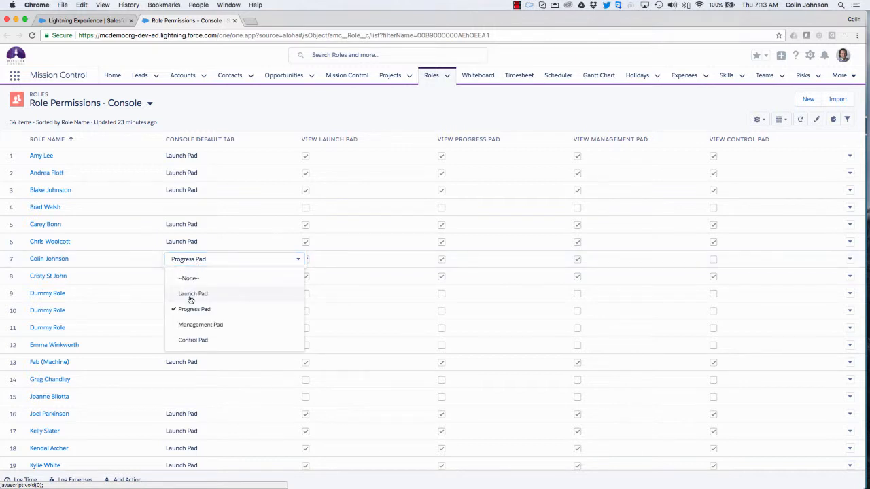
{"action": "left_click", "coordinate": [191, 294]}
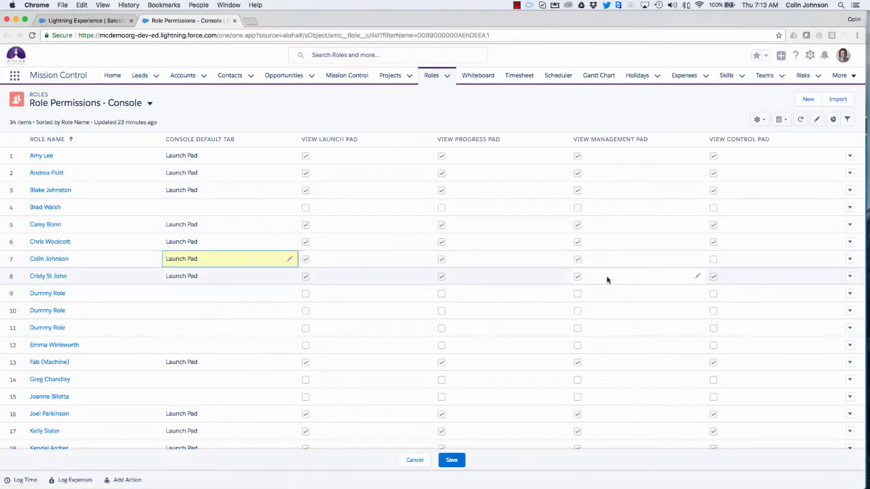
{"action": "double_click", "coordinate": [712, 261]}
{"action": "left_click", "coordinate": [712, 261]}
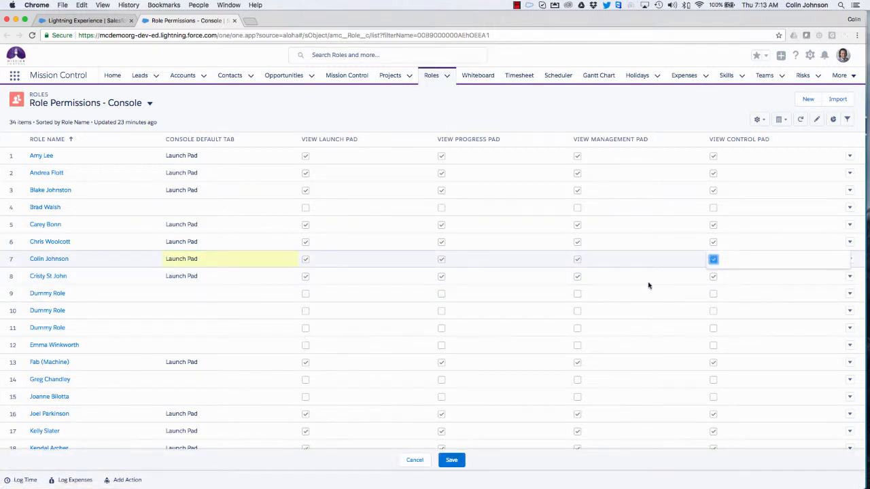
{"action": "left_click", "coordinate": [452, 461]}
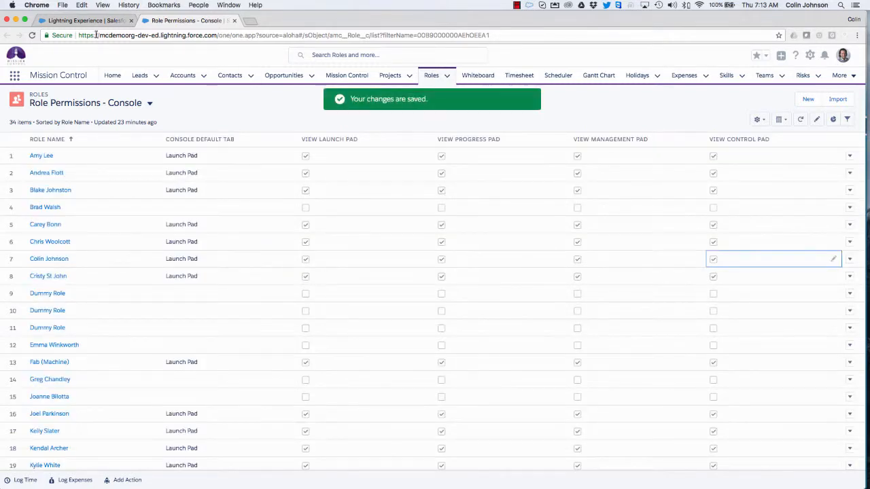
- Reload the Mission Control Console and examine the Track Pad's Feed and Timeline
{"action": "left_click", "coordinate": [78, 20]}
{"action": "left_click", "coordinate": [347, 77]}
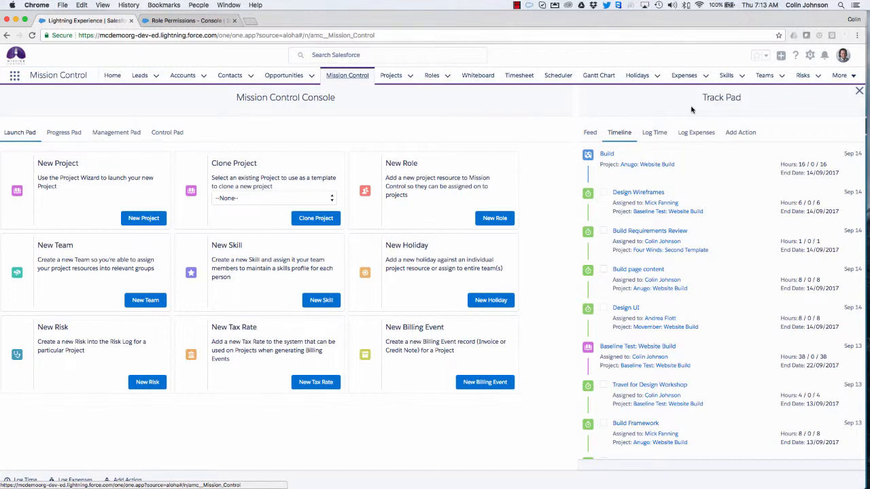
{"action": "left_click", "coordinate": [589, 133]}
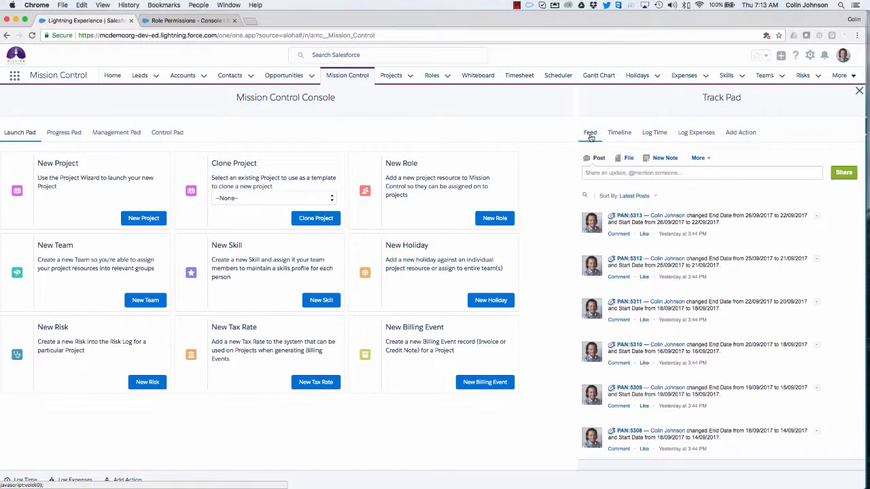
{"action": "left_click", "coordinate": [614, 136]}
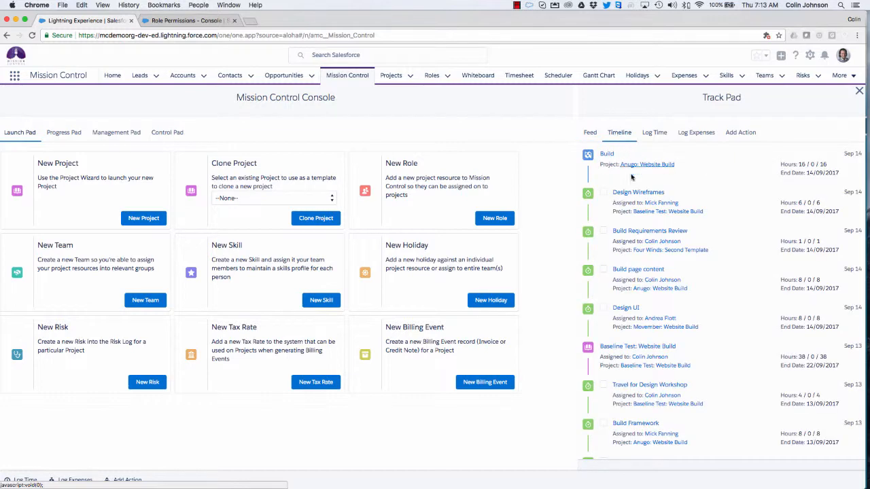
{"action": "scroll", "coordinate": [628, 217], "scroll_direction": "down", "scroll_amount": 2}
{"action": "scroll", "coordinate": [628, 217], "scroll_direction": "down", "scroll_amount": 5}
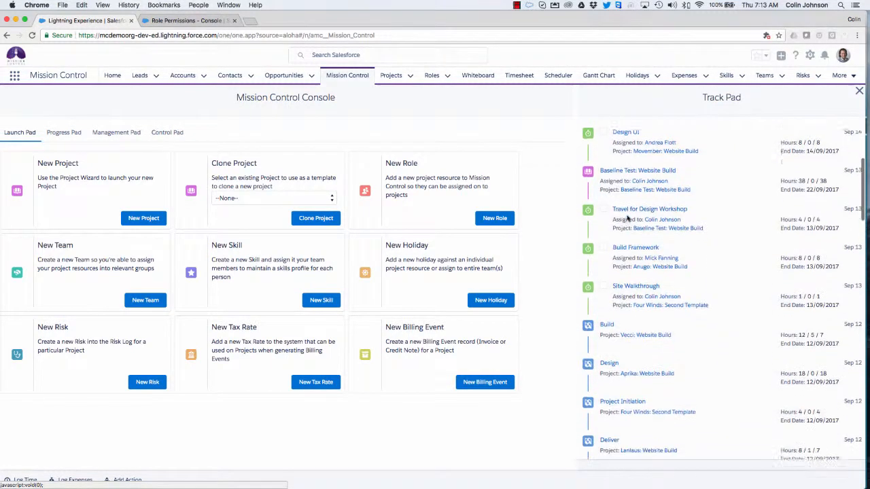
{"action": "scroll", "coordinate": [627, 217], "scroll_direction": "up", "scroll_amount": 7}
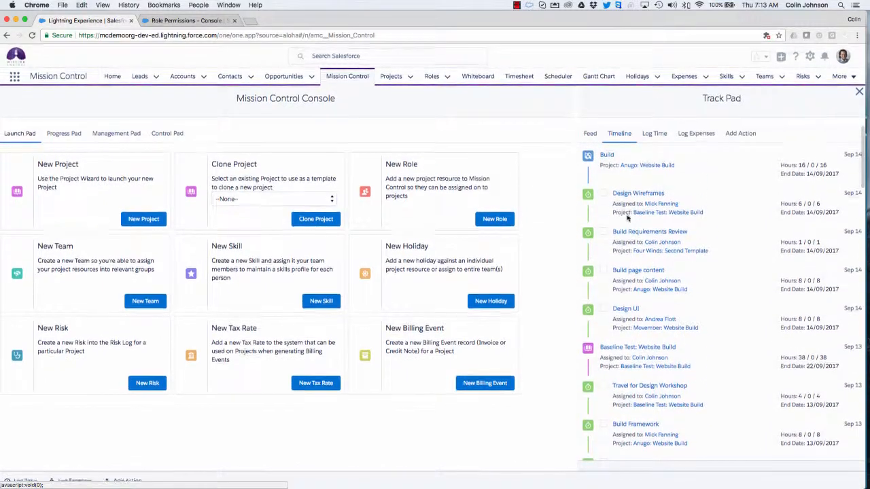
- Review the Track Pad's Log Time, Log Expenses and Add Action forms
{"action": "left_click", "coordinate": [654, 133]}
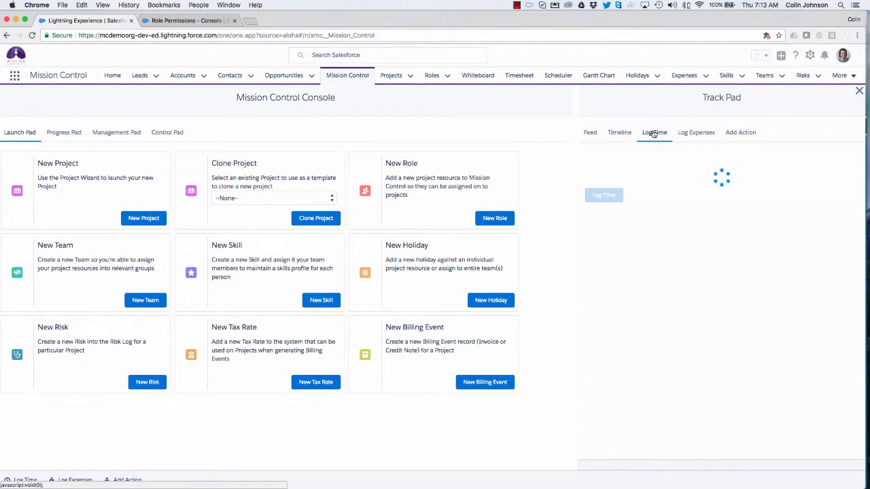
{"action": "left_click", "coordinate": [703, 136]}
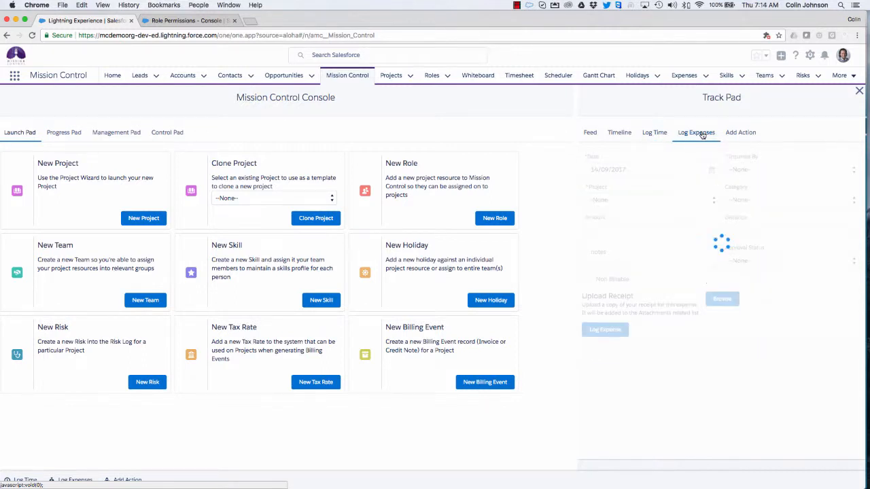
{"action": "left_click", "coordinate": [738, 135]}
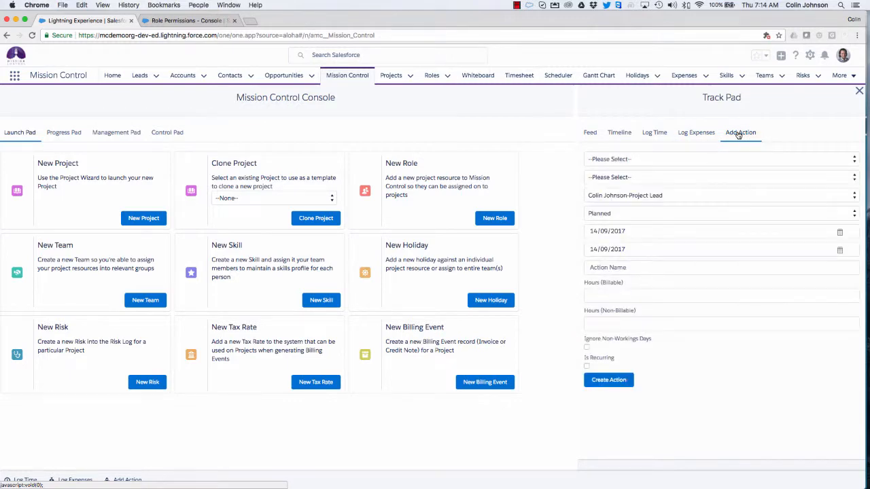